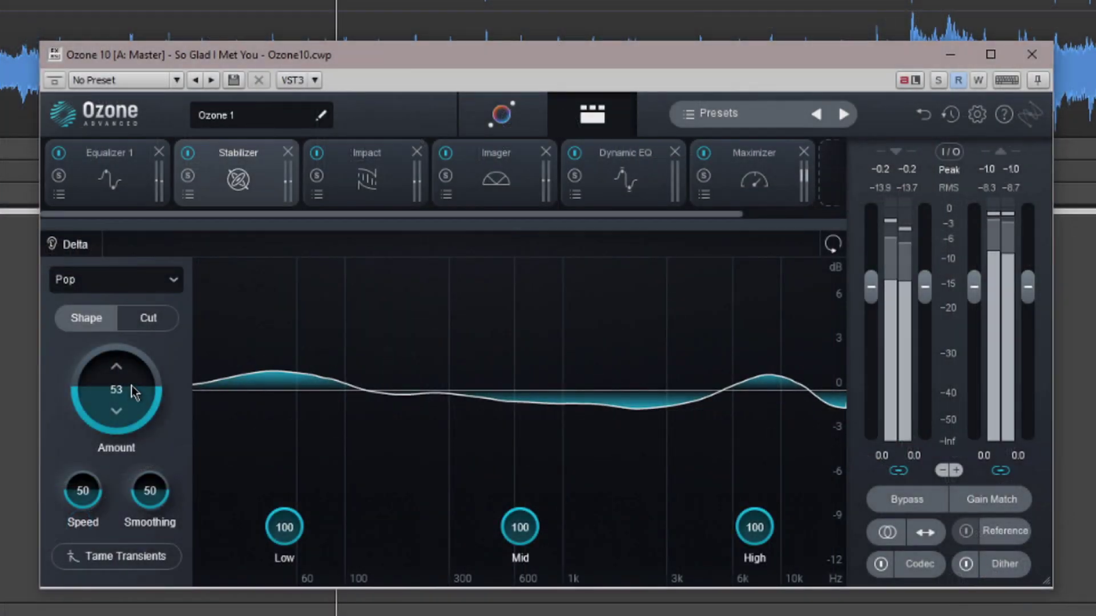
# Set Amount 67, Speed 62, Smoothing 51, and Low/Mid/High bands to 89, 82, 77.
pyautogui.moveTo(131, 386)
pyautogui.mouseDown()
pyautogui.moveTo(130, 338)
pyautogui.moveTo(132, 434)
pyautogui.moveTo(136, 382)
pyautogui.mouseUp()
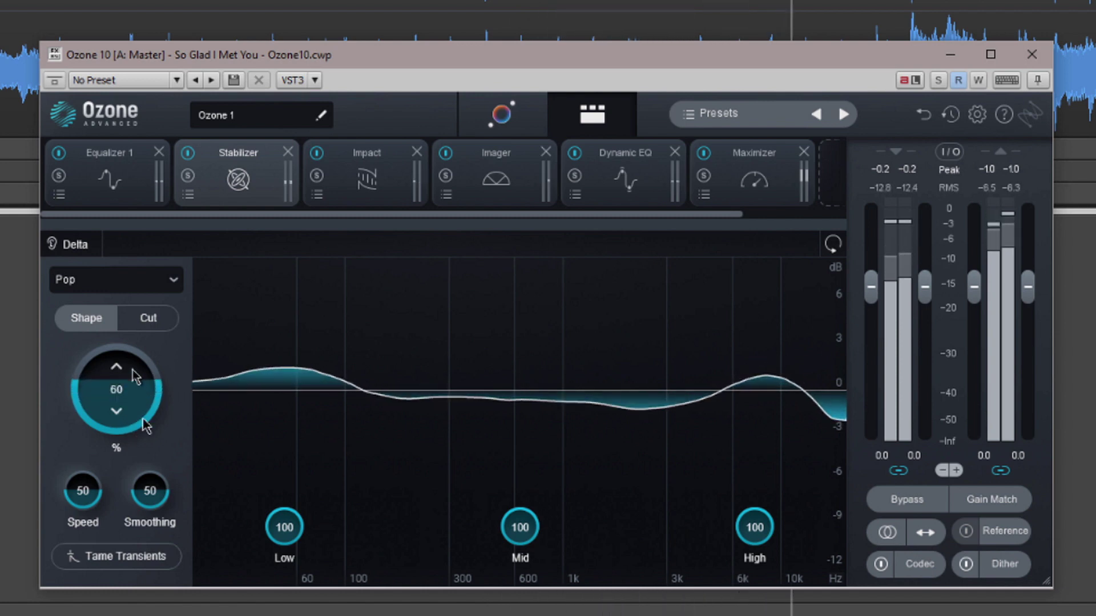
pyautogui.moveTo(97, 495); pyautogui.dragTo(97, 485)
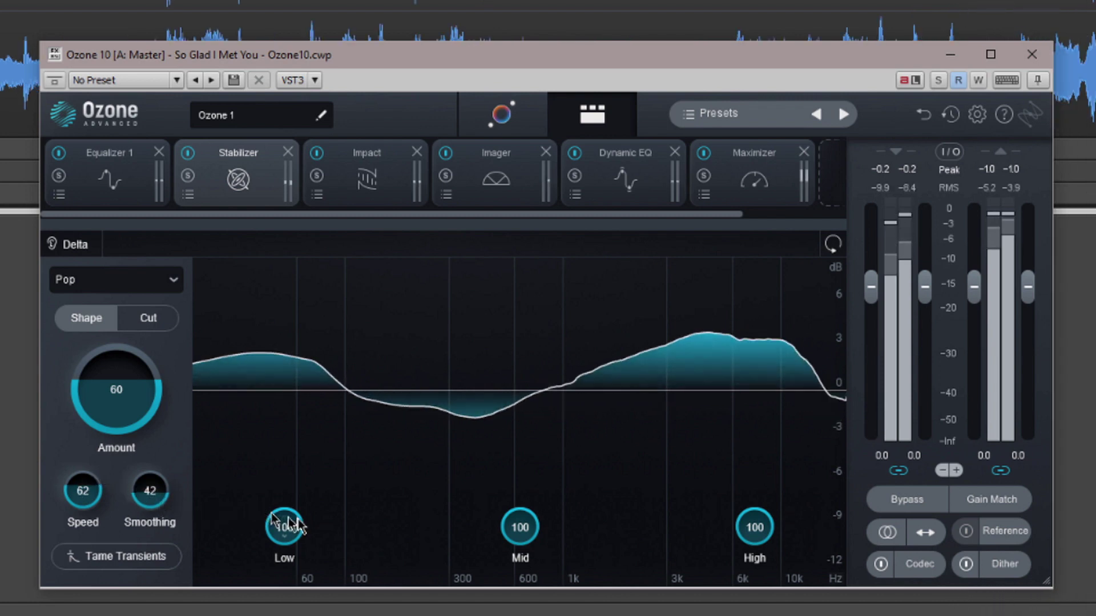
pyautogui.moveTo(291, 526); pyautogui.dragTo(290, 539)
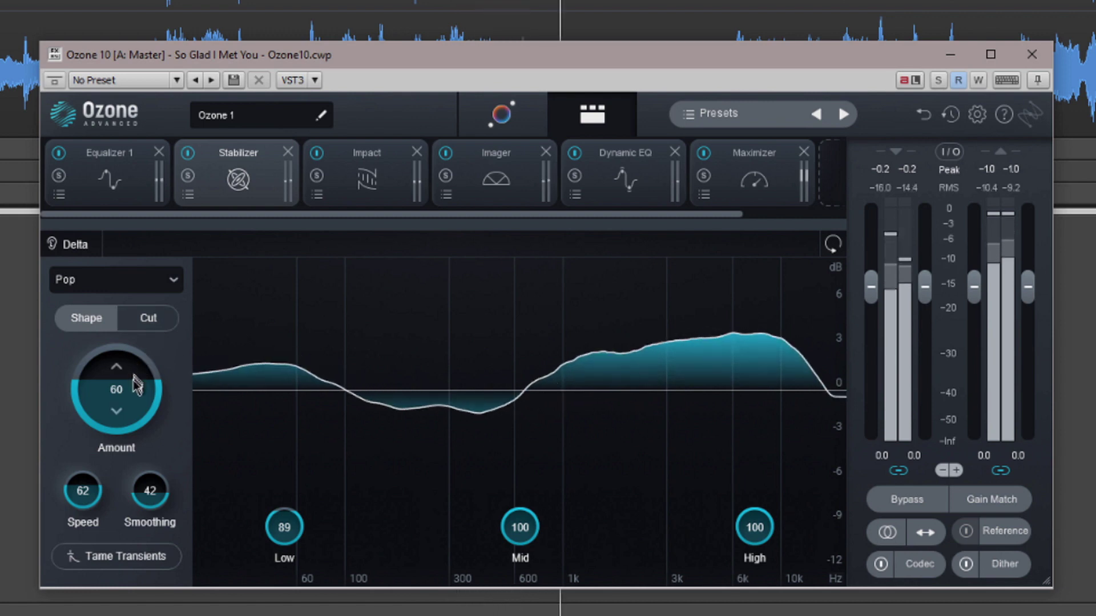
pyautogui.moveTo(131, 373); pyautogui.dragTo(130, 368)
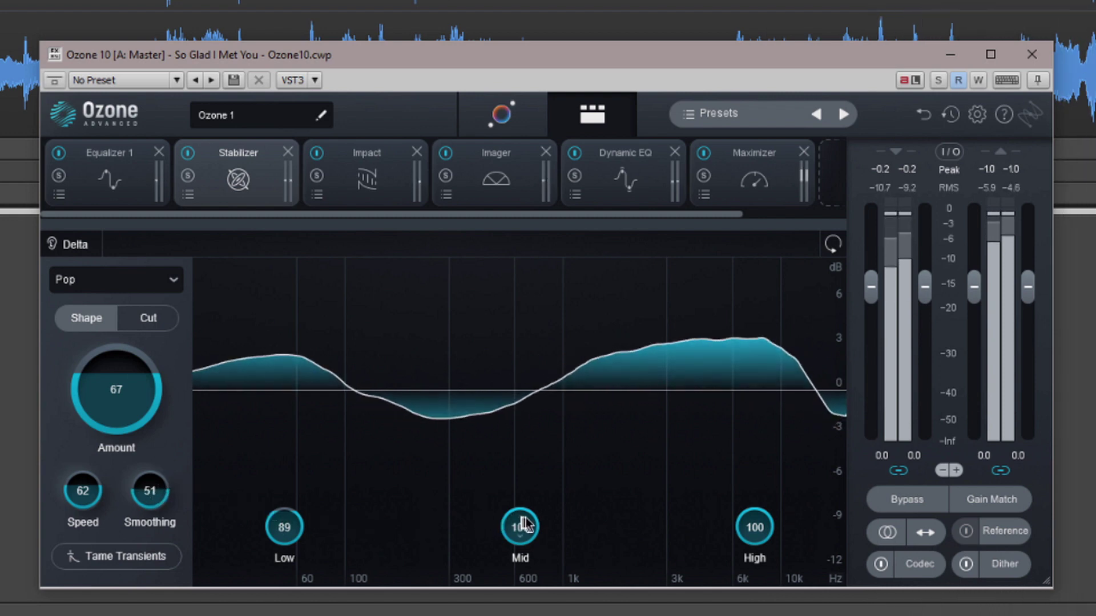
pyautogui.moveTo(534, 539); pyautogui.dragTo(520, 564)
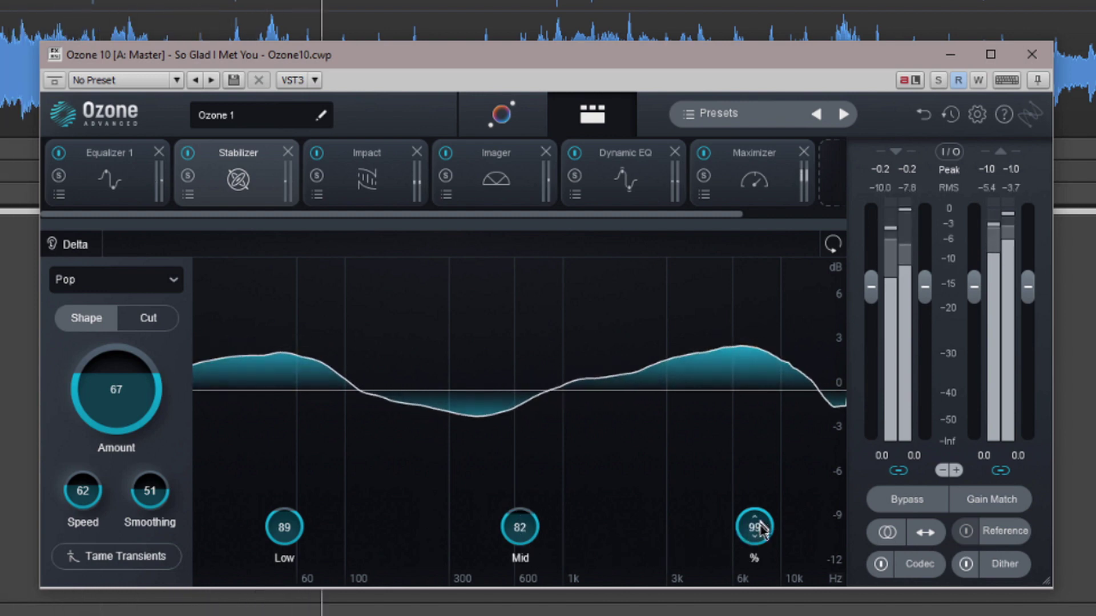
pyautogui.moveTo(761, 529); pyautogui.dragTo(759, 562)
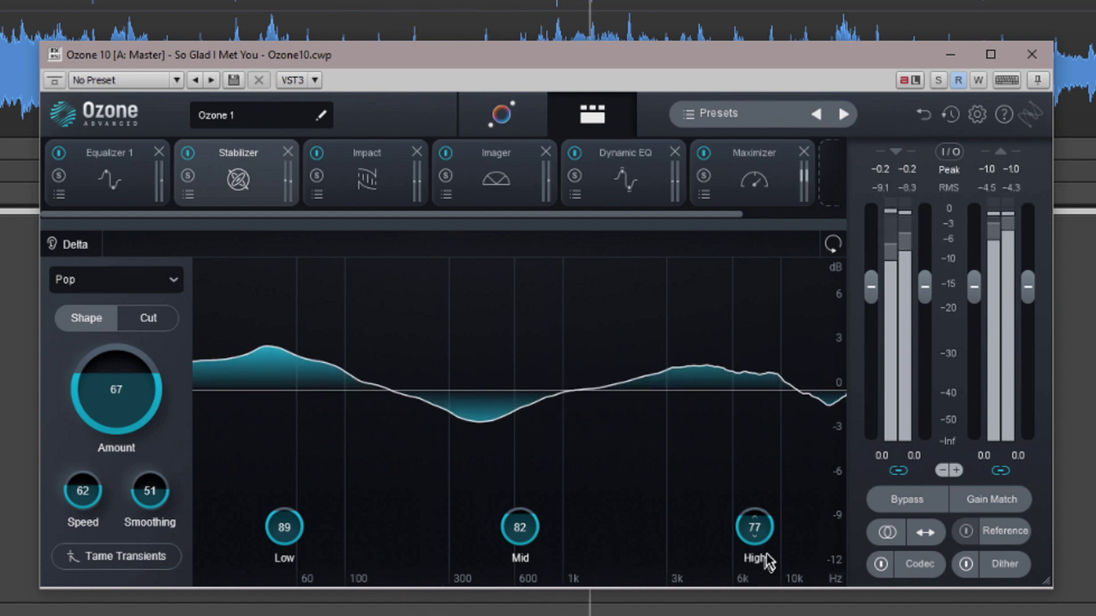
# Toggle Tame Transients on and back off, then start audio playback.
pyautogui.click(153, 559)
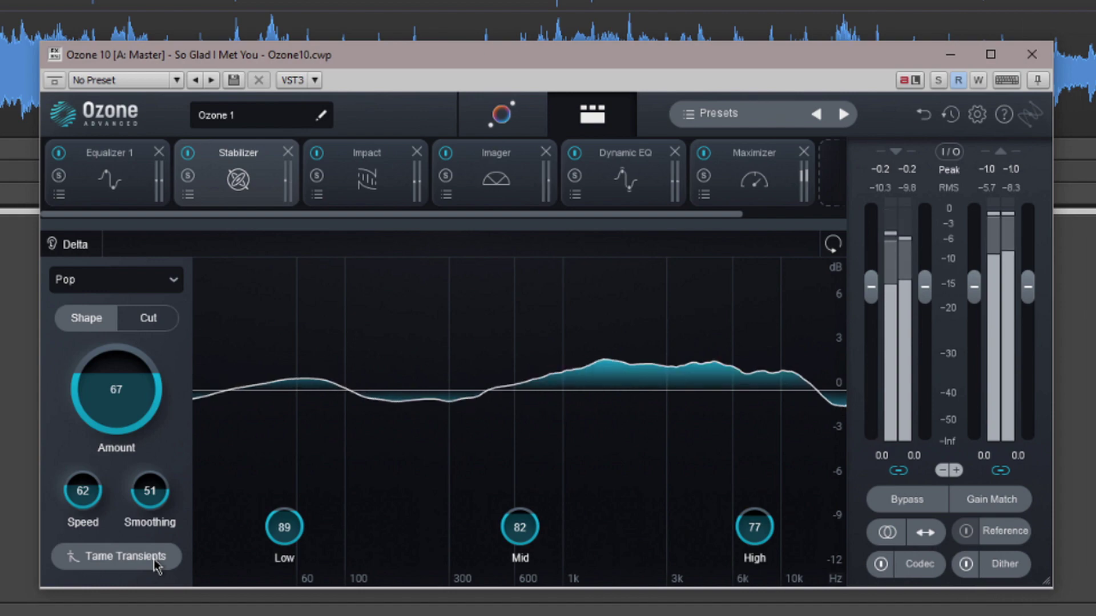
pyautogui.click(153, 560)
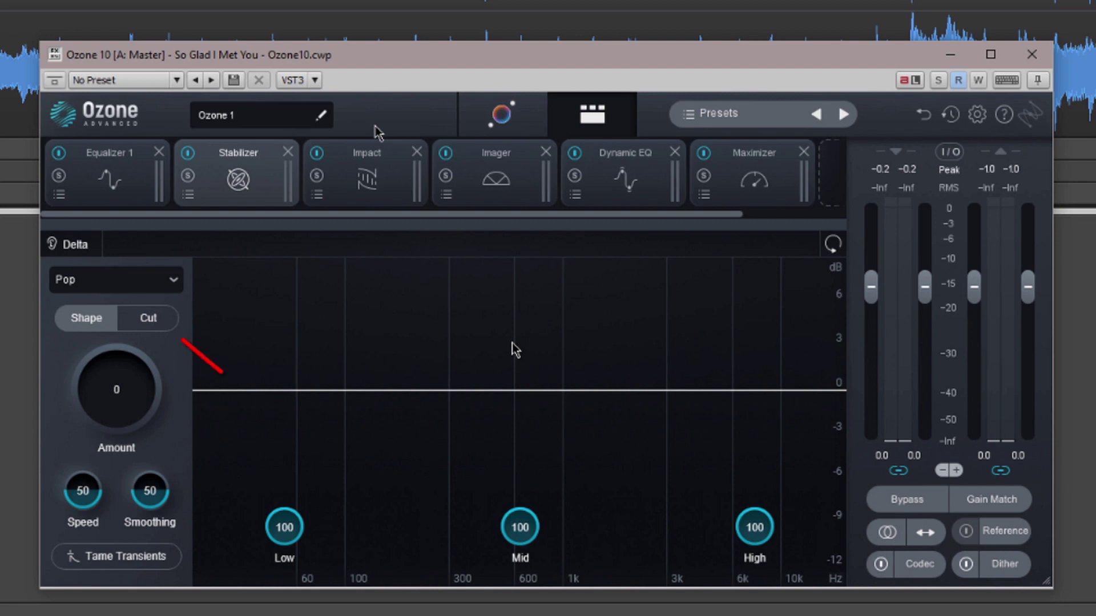
pyautogui.press('space')
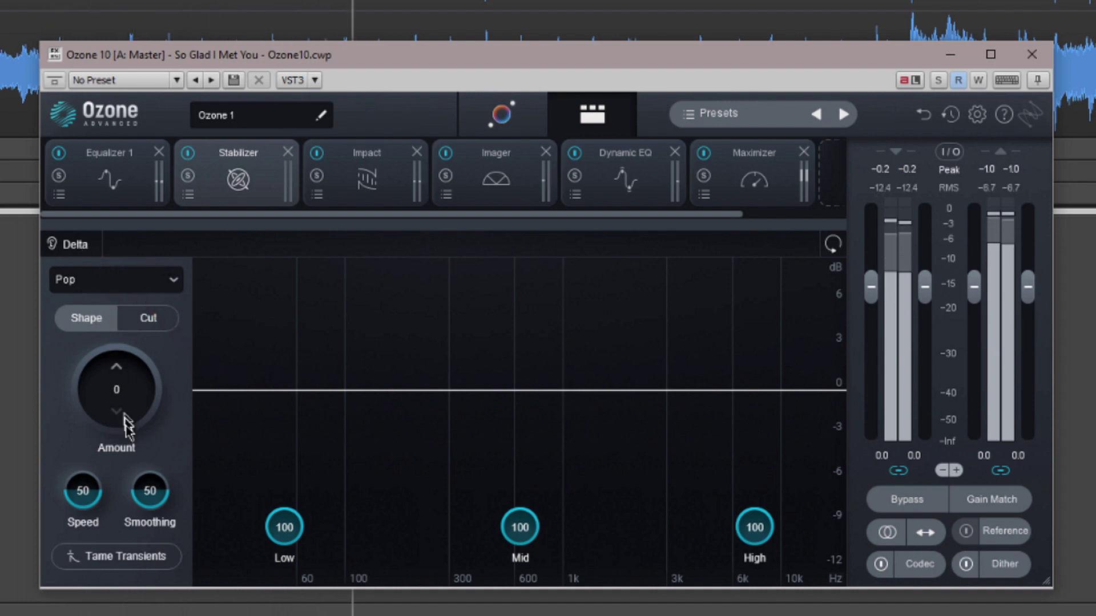
# Solo the Delta signal and raise the Stabilizer Amount from 0 to 58.
pyautogui.click(84, 244)
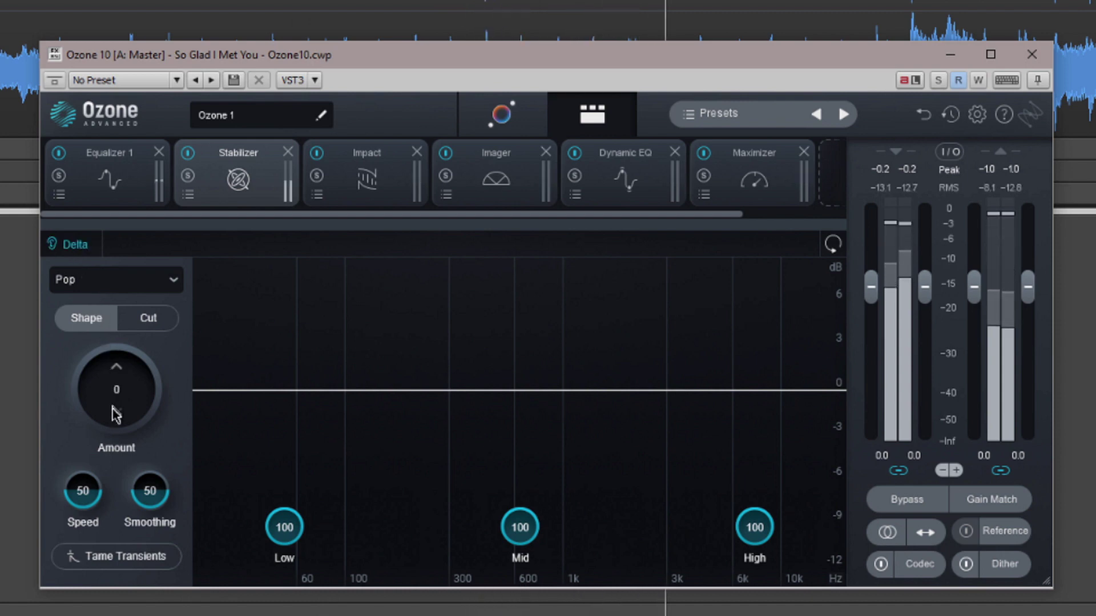
pyautogui.moveTo(120, 411); pyautogui.dragTo(113, 276)
pyautogui.moveTo(135, 386)
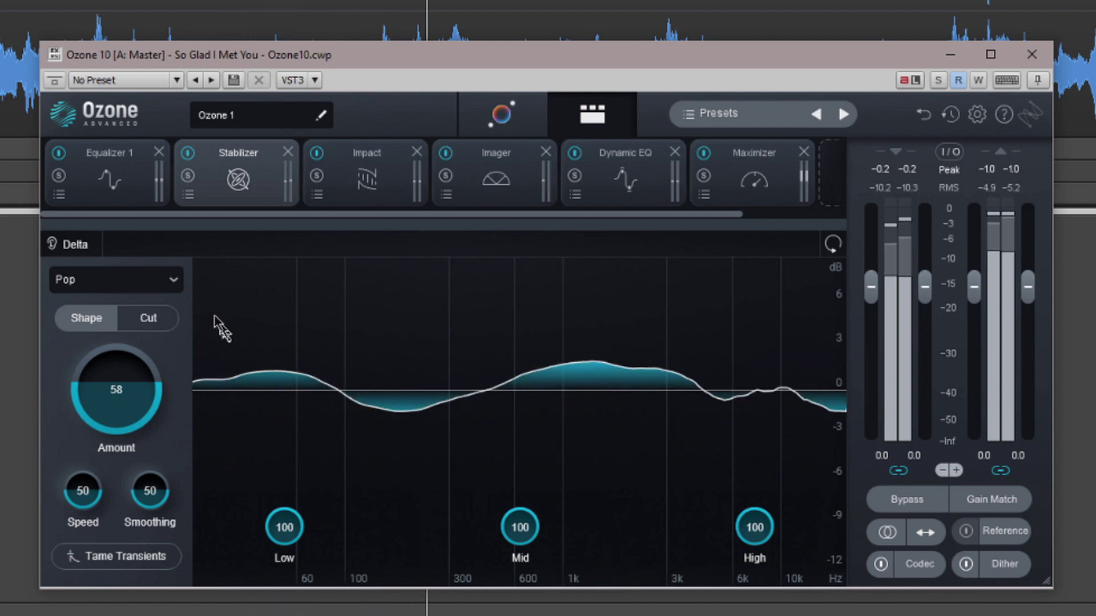
pyautogui.click(174, 279)
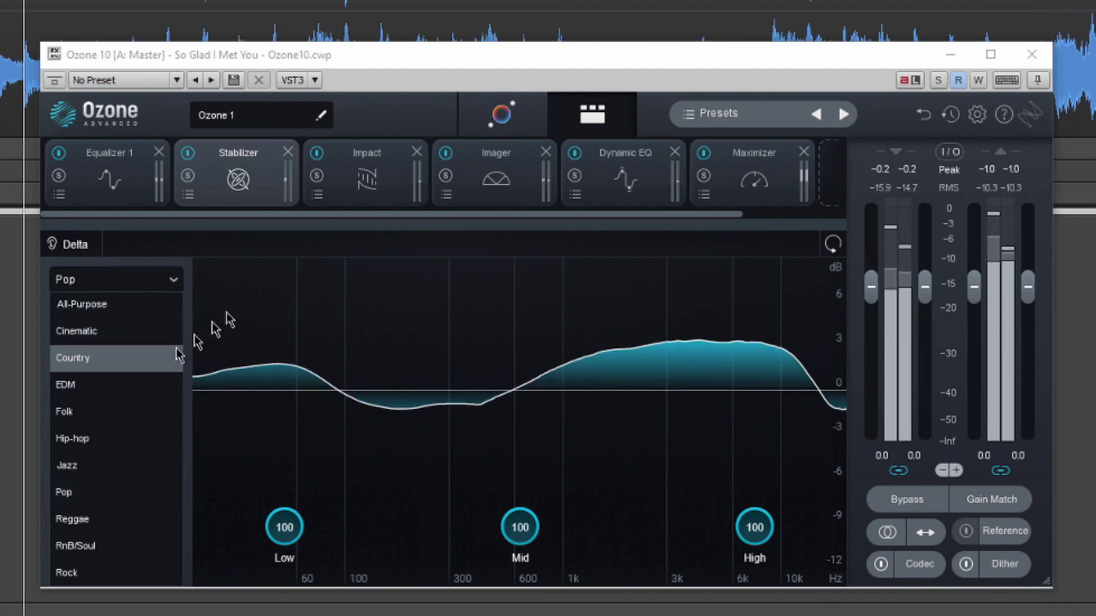
pyautogui.click(302, 252)
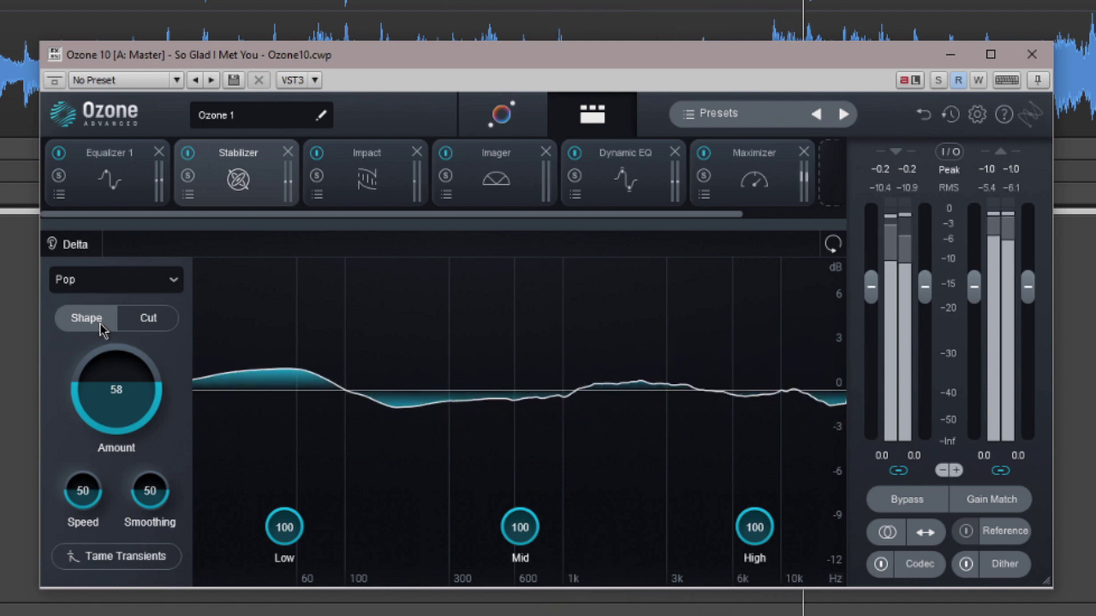
# Switch the Stabilizer between Cut and Shape modes, ending in Cut mode.
pyautogui.click(170, 326)
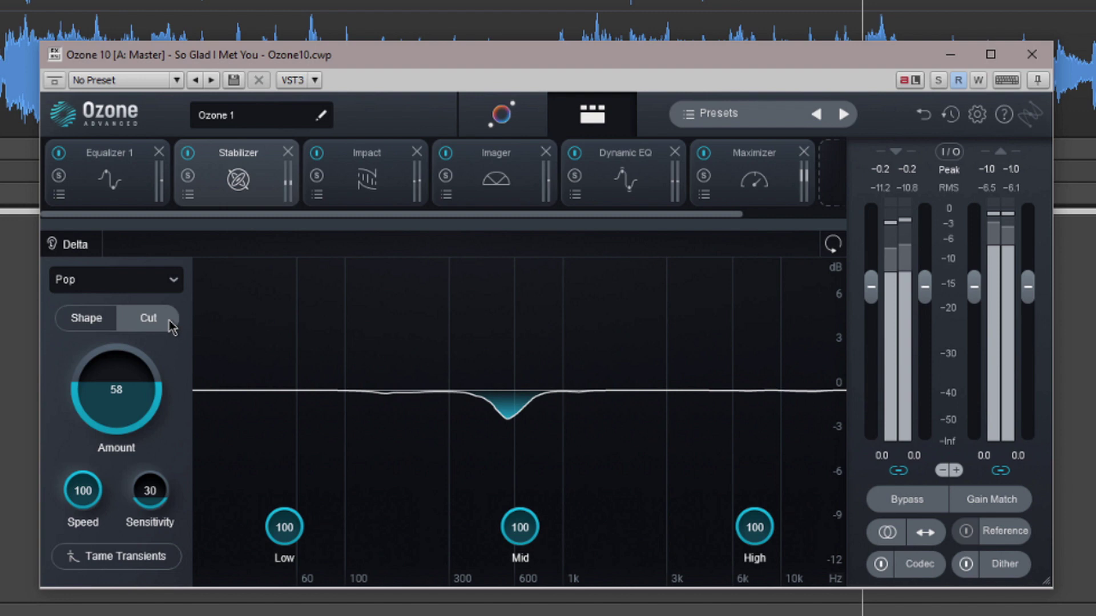
pyautogui.click(101, 320)
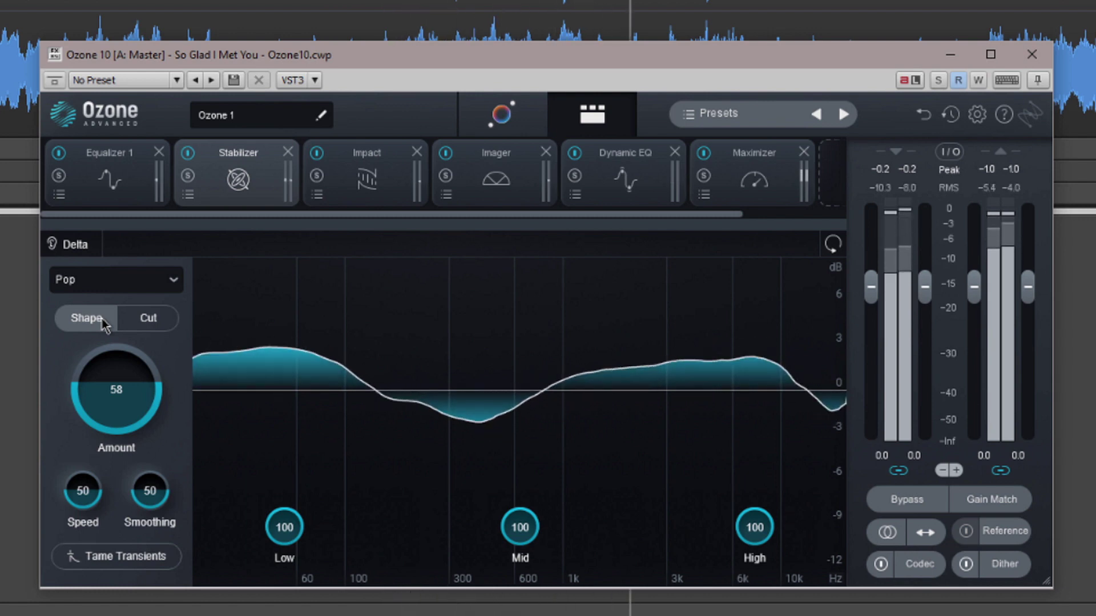
pyautogui.click(141, 318)
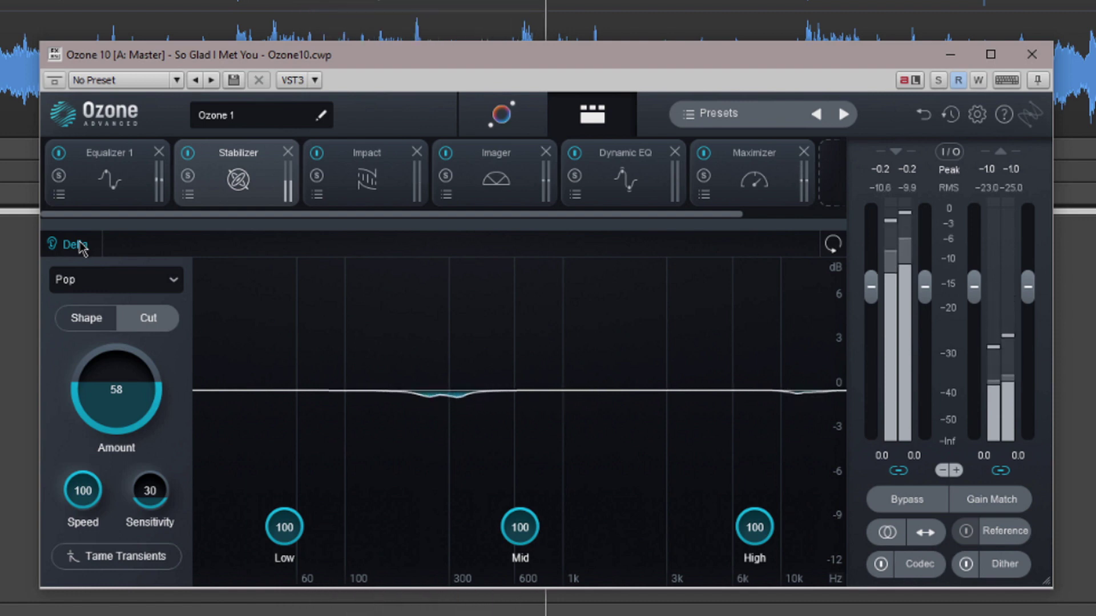
# Turn off Delta, return to Shape mode, and bring Amount down to 59.
pyautogui.click(80, 245)
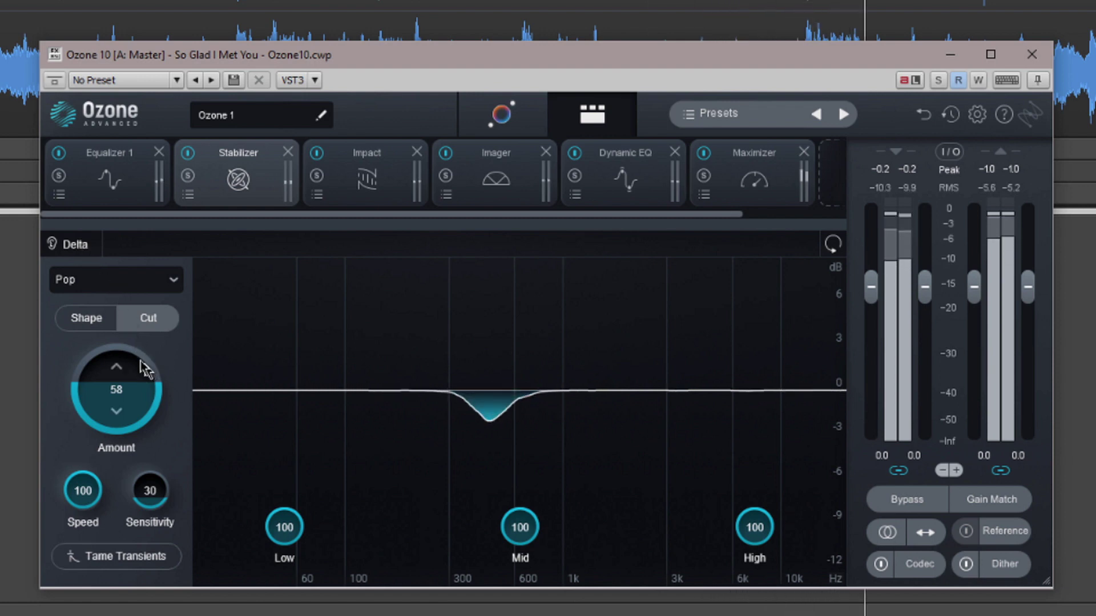
pyautogui.click(91, 320)
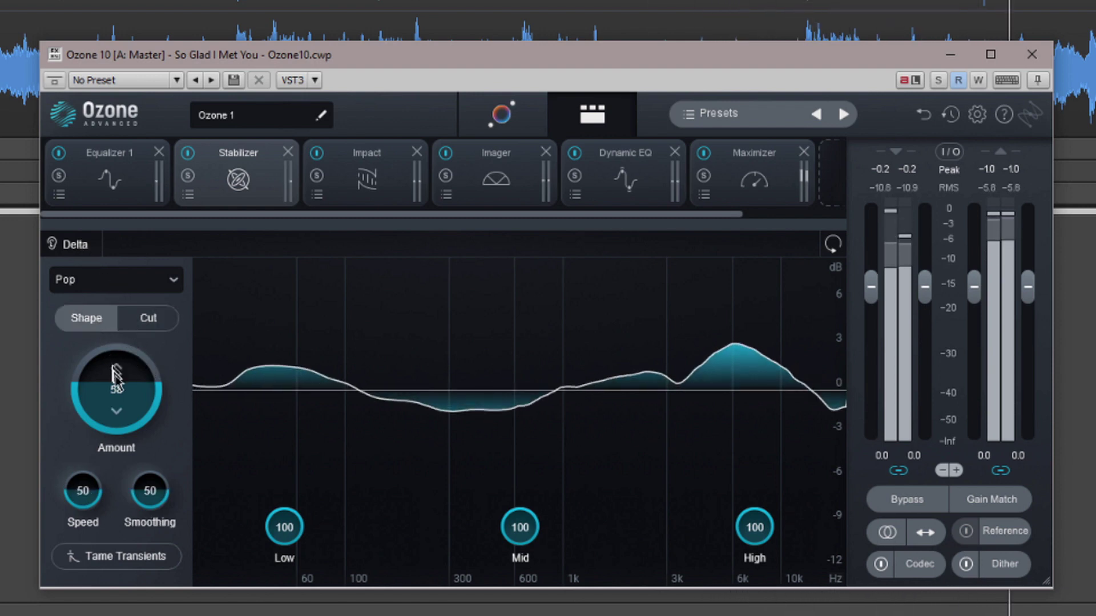
pyautogui.scroll(1, 142, 386)
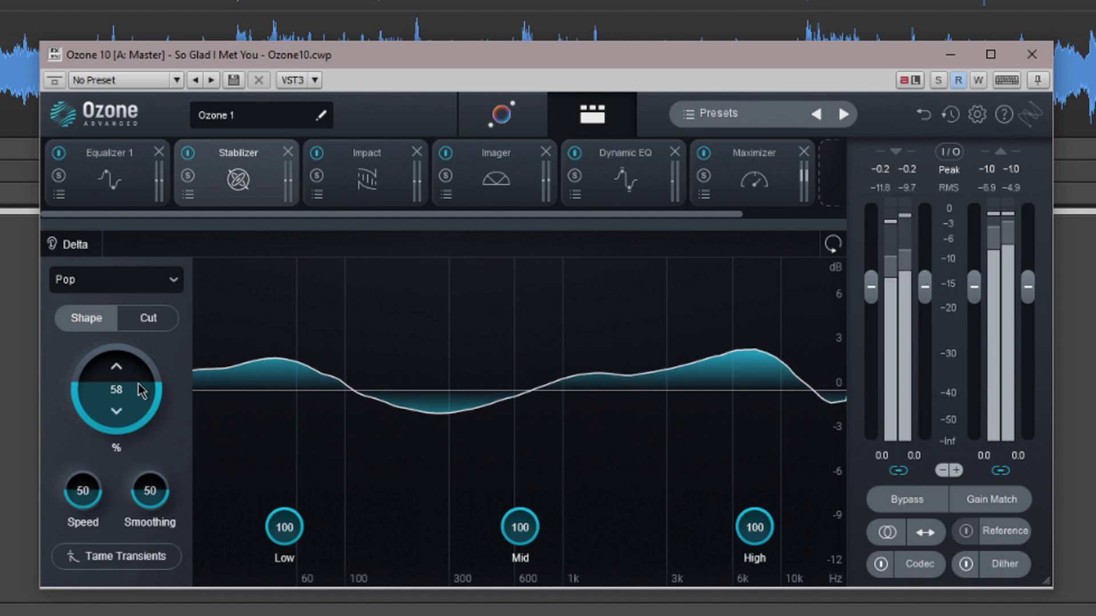
pyautogui.moveTo(144, 387); pyautogui.dragTo(145, 376)
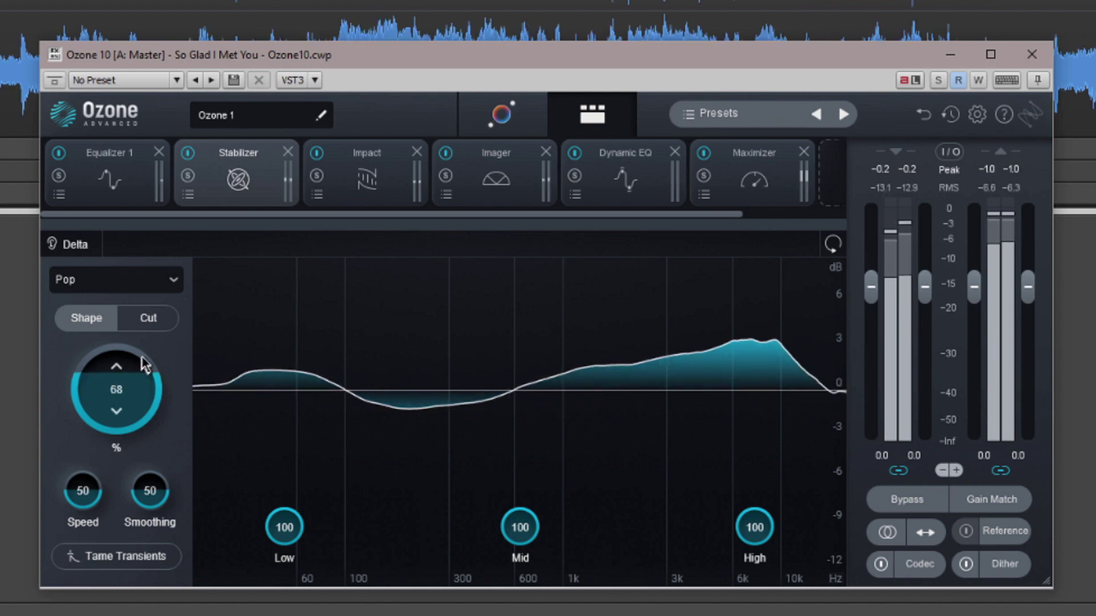
pyautogui.moveTo(144, 364); pyautogui.dragTo(152, 291)
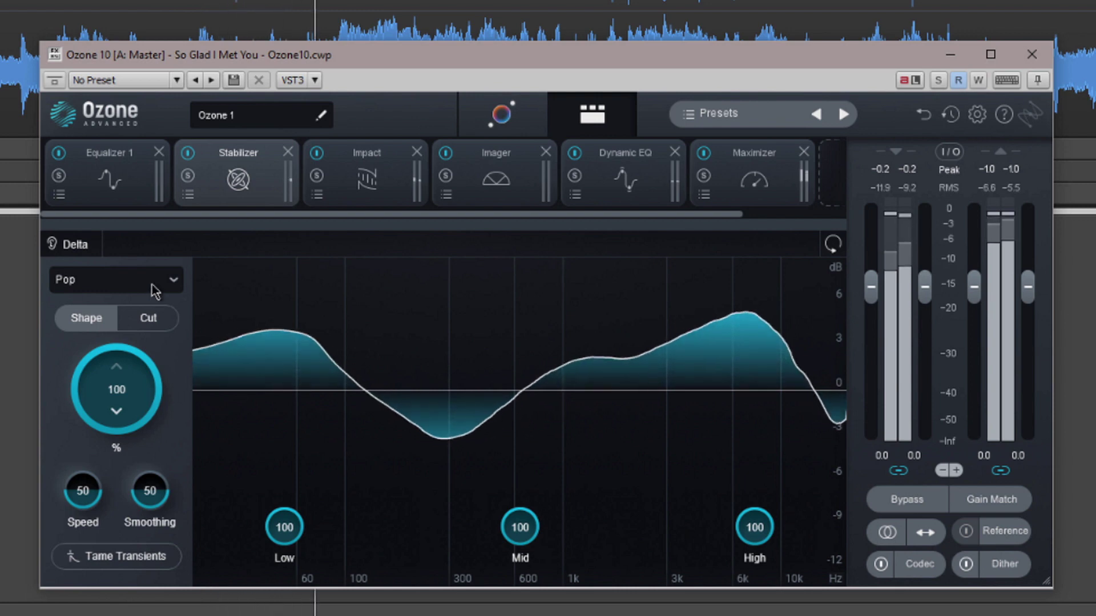
pyautogui.scroll(-3, 135, 374)
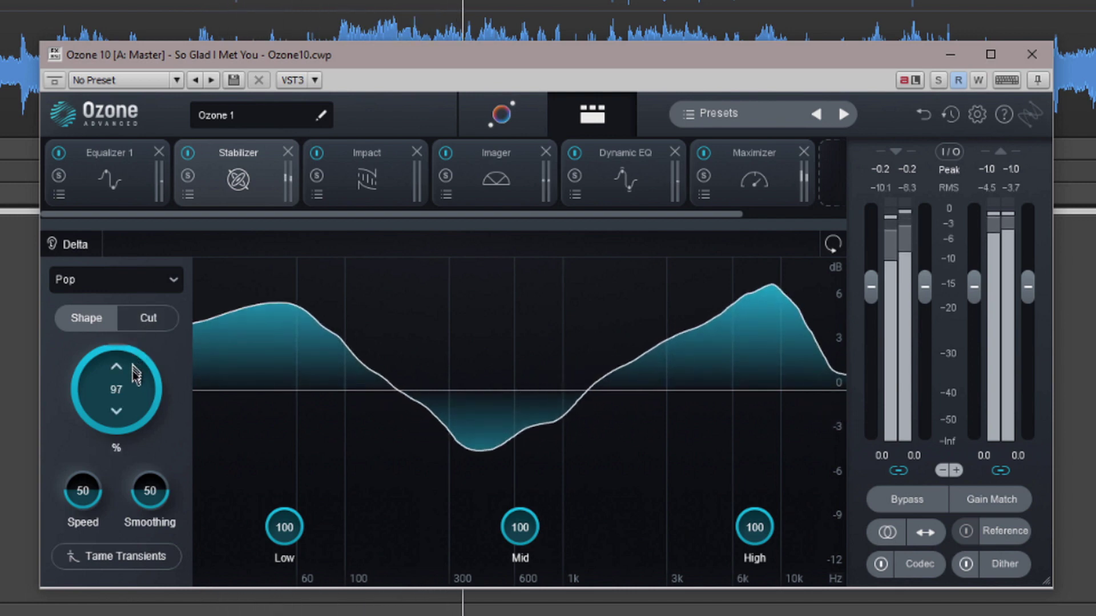
pyautogui.moveTo(136, 376); pyautogui.dragTo(134, 449)
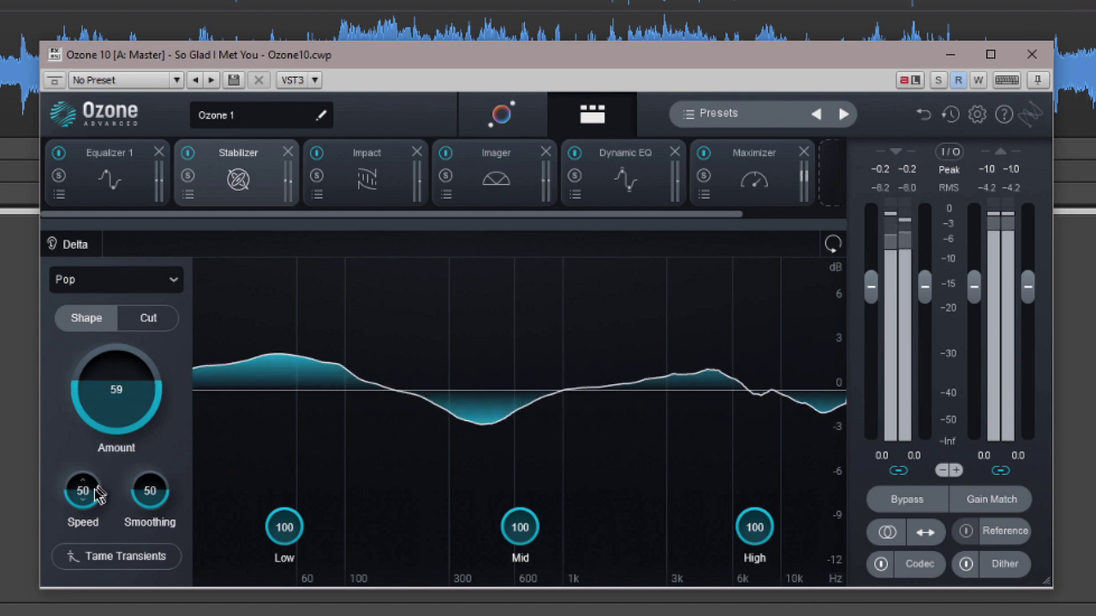
# Sweep the Stabilizer Speed upward from 50 and leave it at 54.
pyautogui.moveTo(94, 491); pyautogui.dragTo(94, 467)
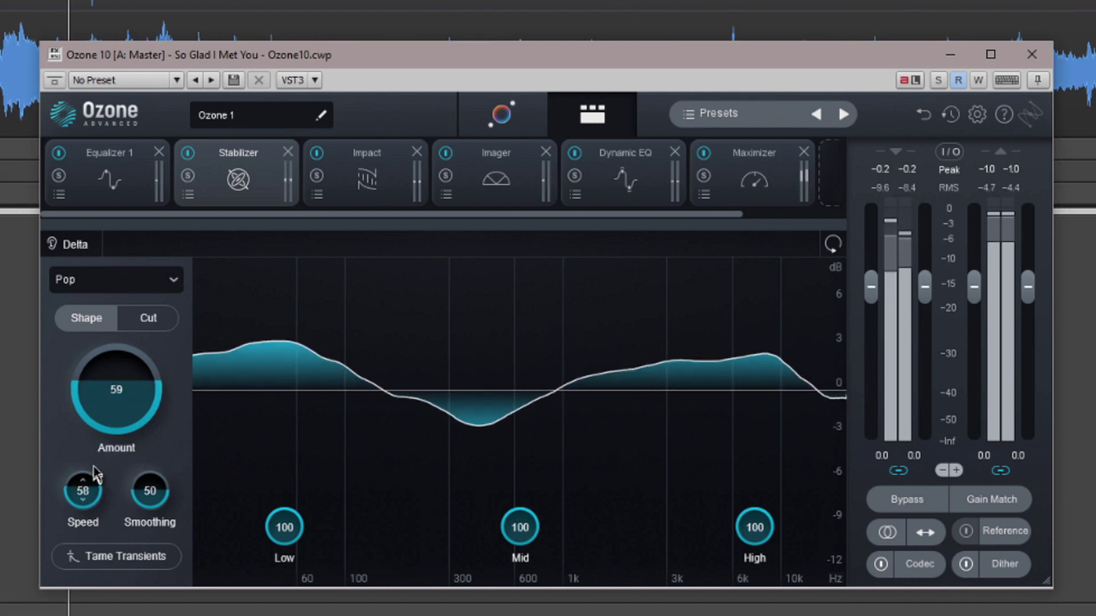
pyautogui.moveTo(96, 429); pyautogui.dragTo(97, 489)
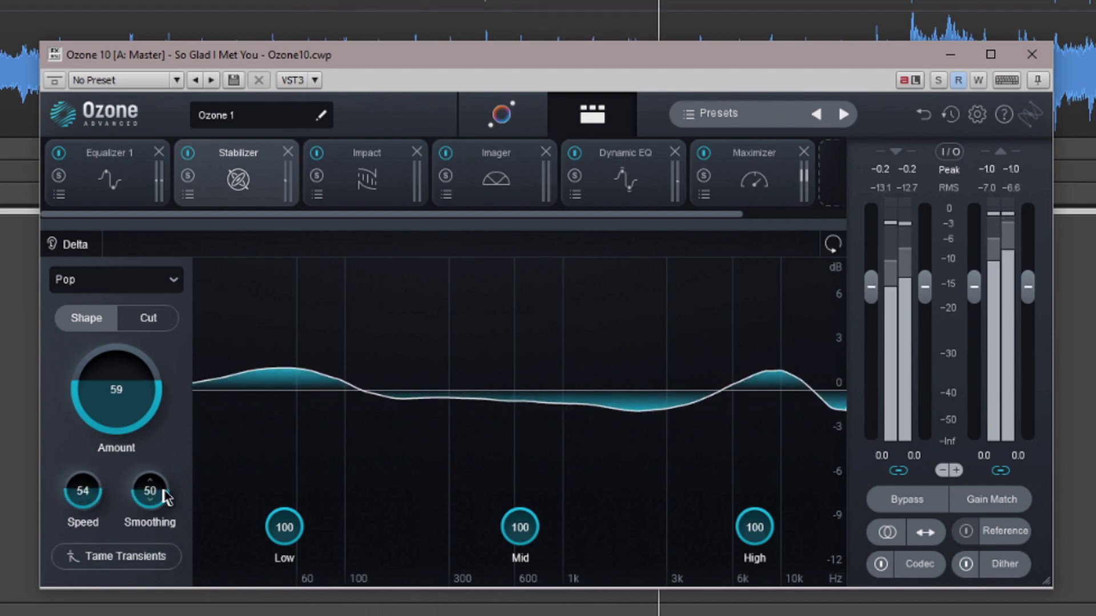
# Sweep Smoothing between 100 and 7, finally leaving it at 54.
pyautogui.moveTo(167, 494); pyautogui.dragTo(180, 379)
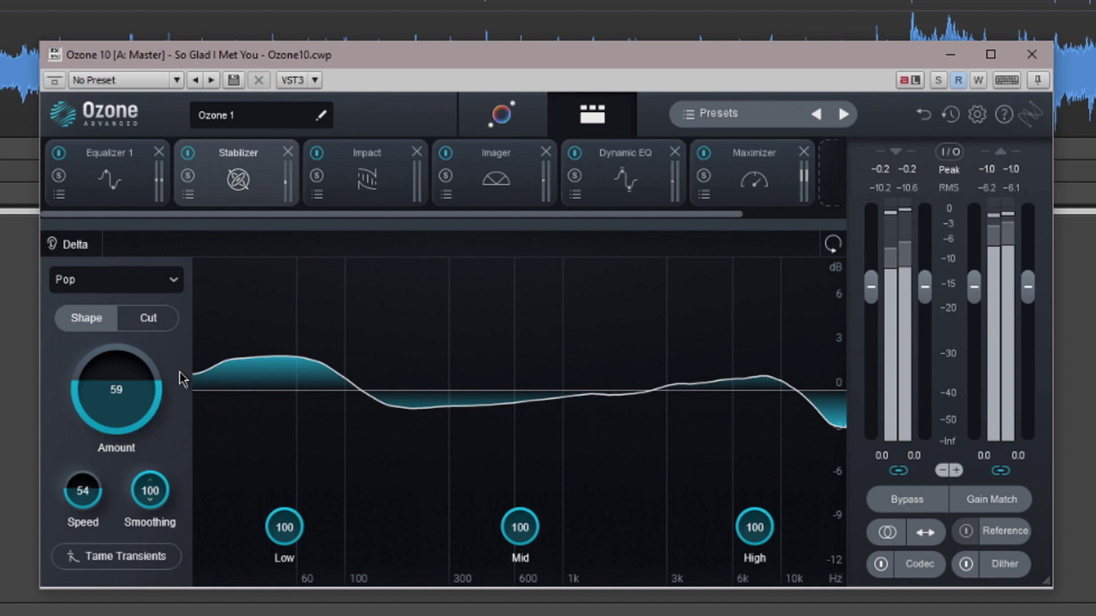
pyautogui.moveTo(193, 429); pyautogui.dragTo(186, 596)
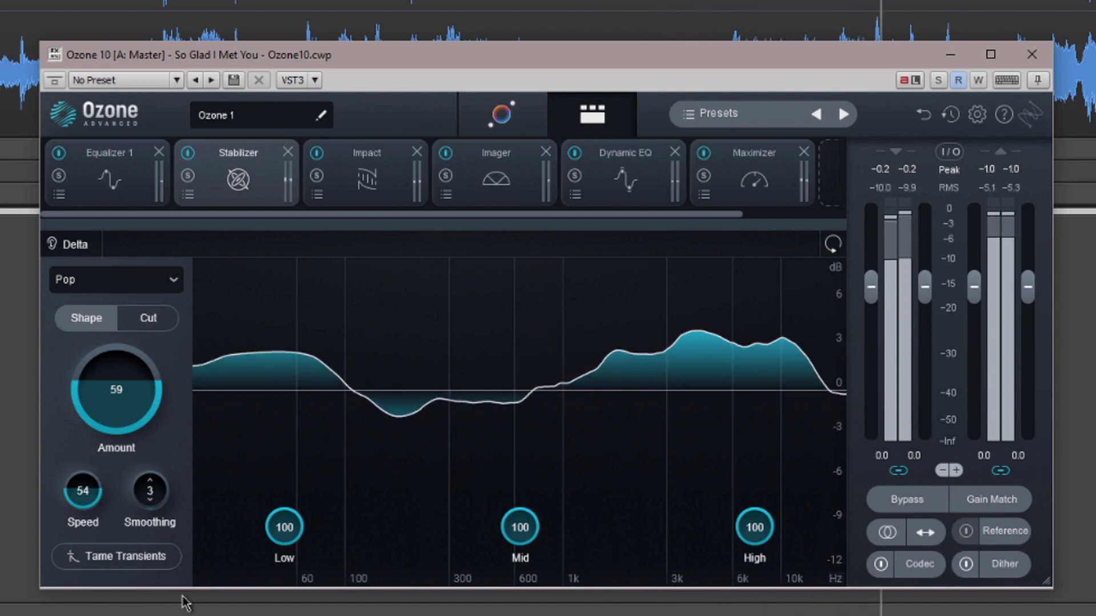
pyautogui.moveTo(186, 597); pyautogui.dragTo(174, 378)
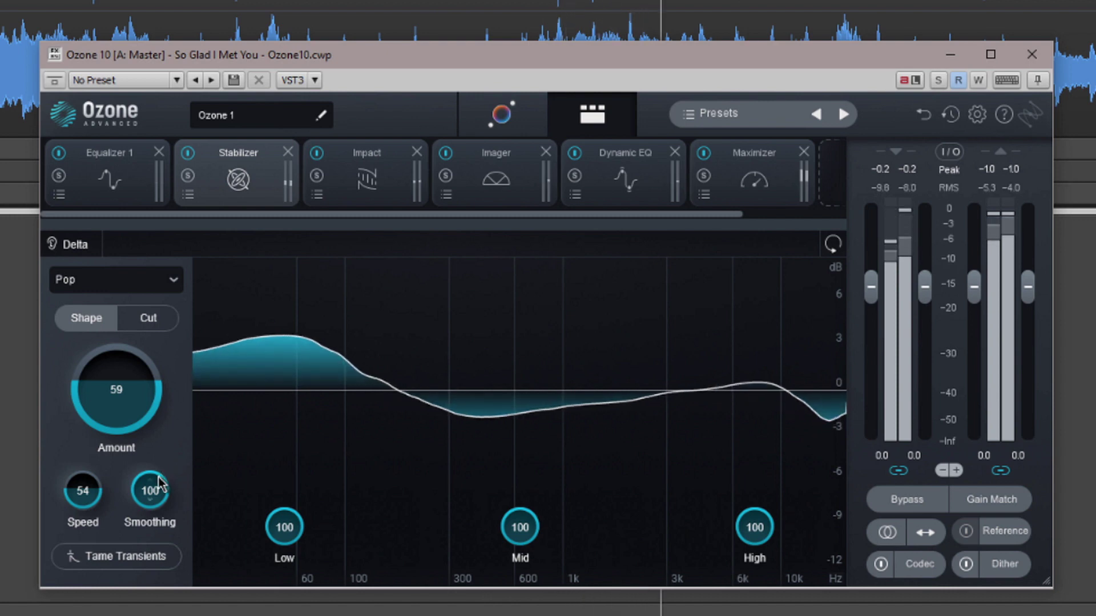
pyautogui.moveTo(165, 491); pyautogui.dragTo(156, 588)
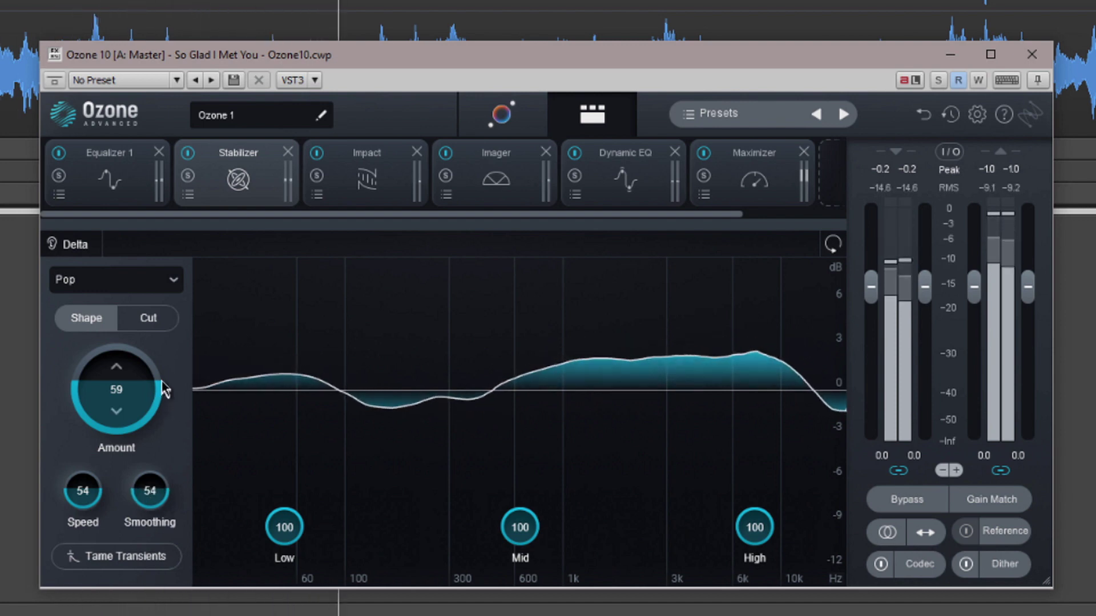
# Switch to Cut mode and sweep Sensitivity, settling it at 58.
pyautogui.click(154, 321)
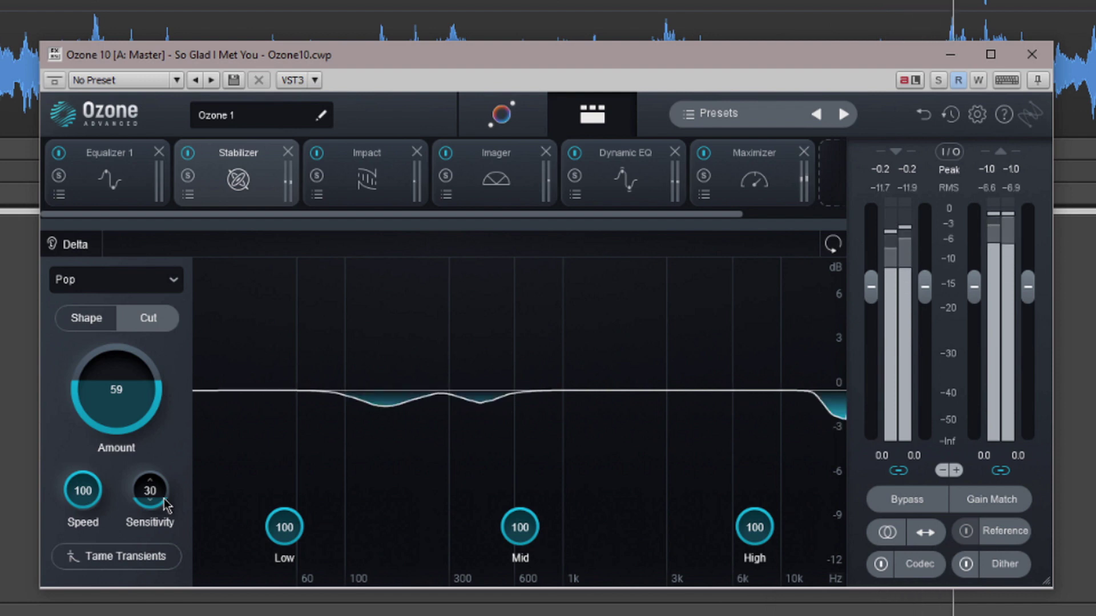
pyautogui.moveTo(173, 485); pyautogui.dragTo(183, 372)
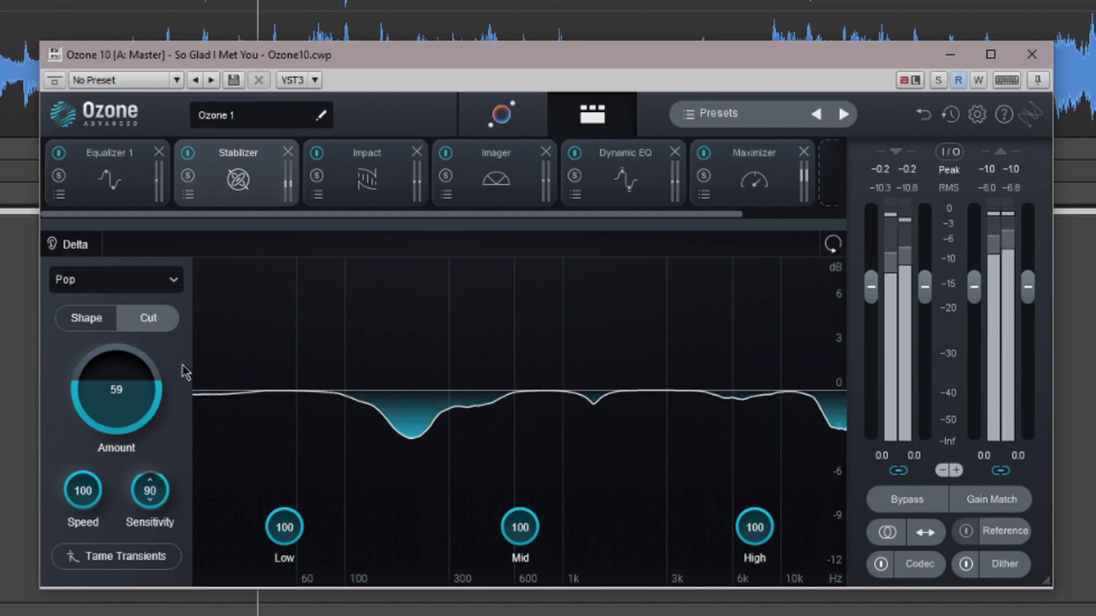
pyautogui.moveTo(184, 372); pyautogui.dragTo(174, 568)
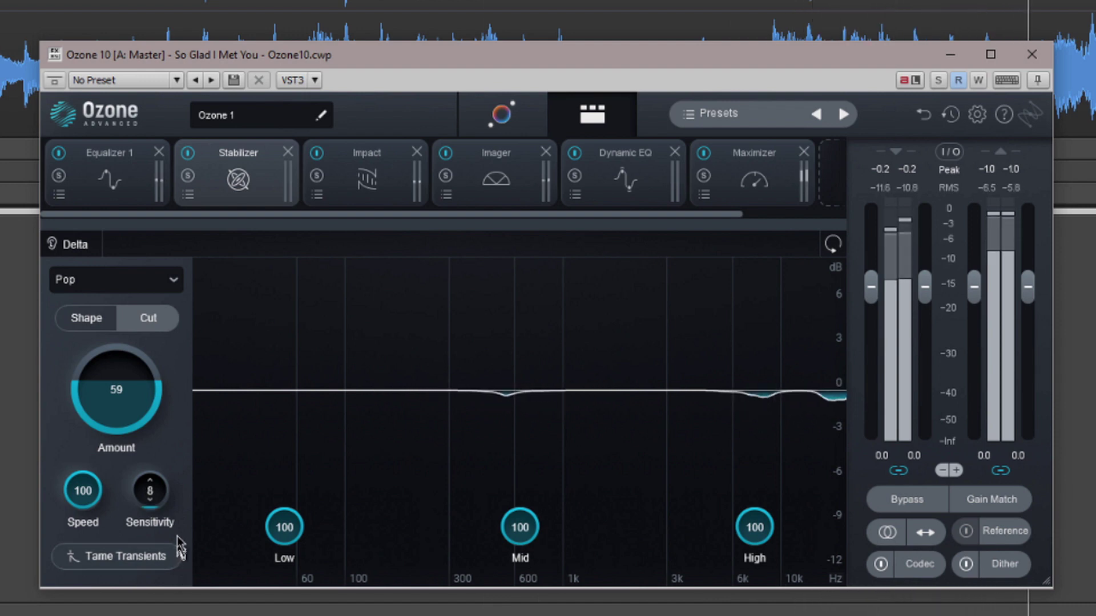
pyautogui.moveTo(177, 545); pyautogui.dragTo(180, 438)
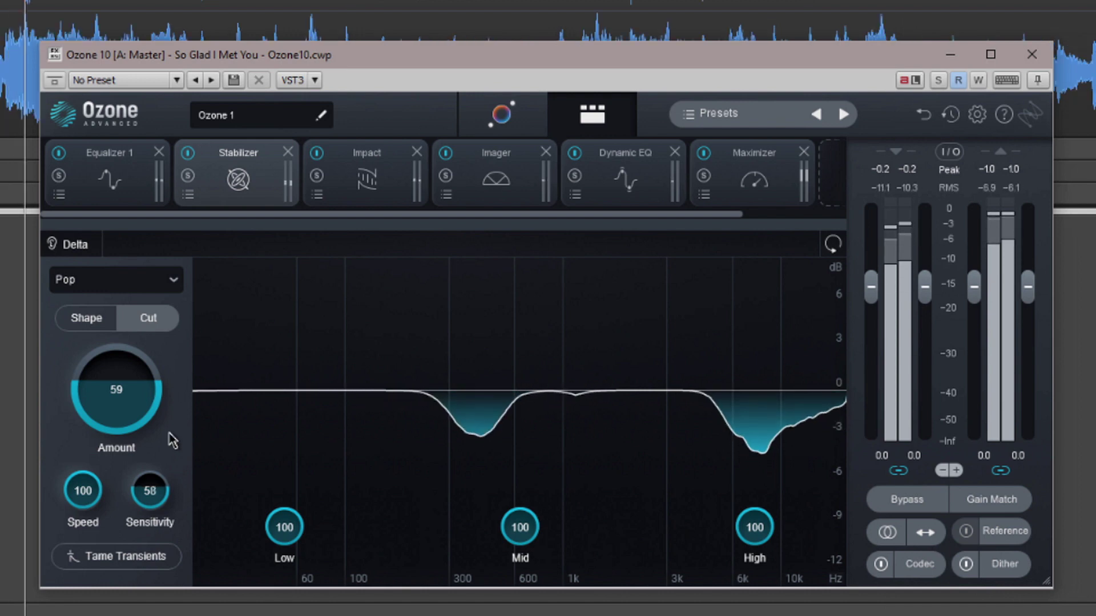
pyautogui.click(100, 320)
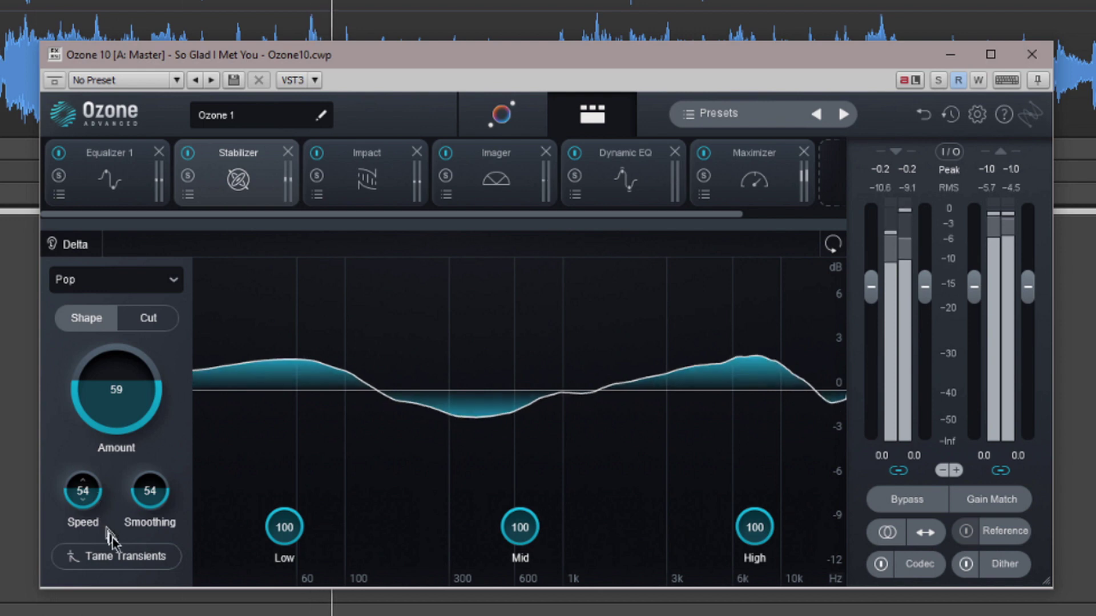
pyautogui.click(127, 564)
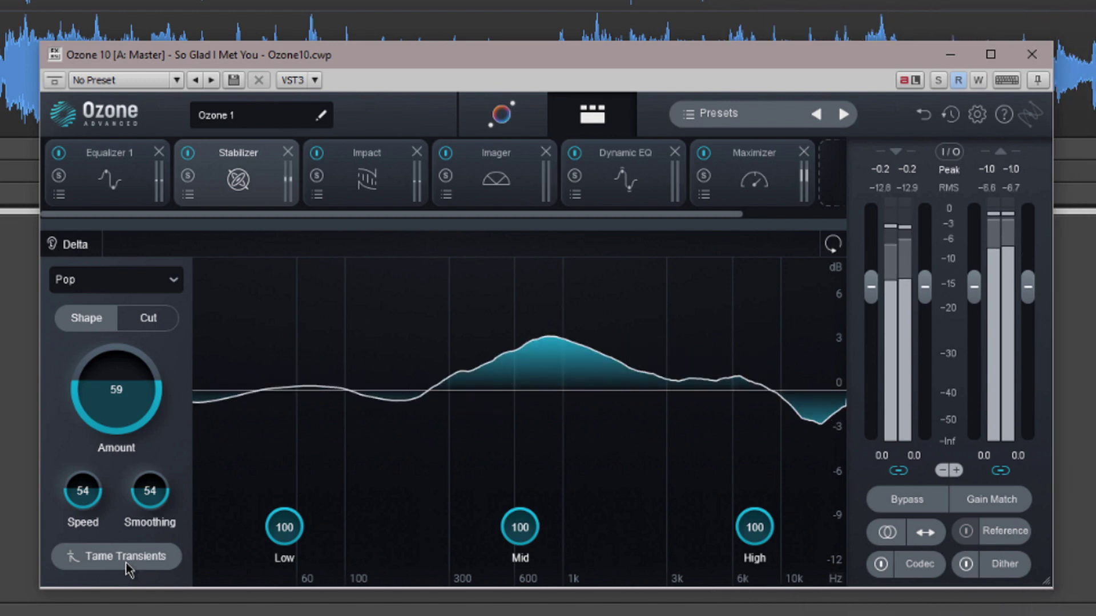
pyautogui.click(127, 565)
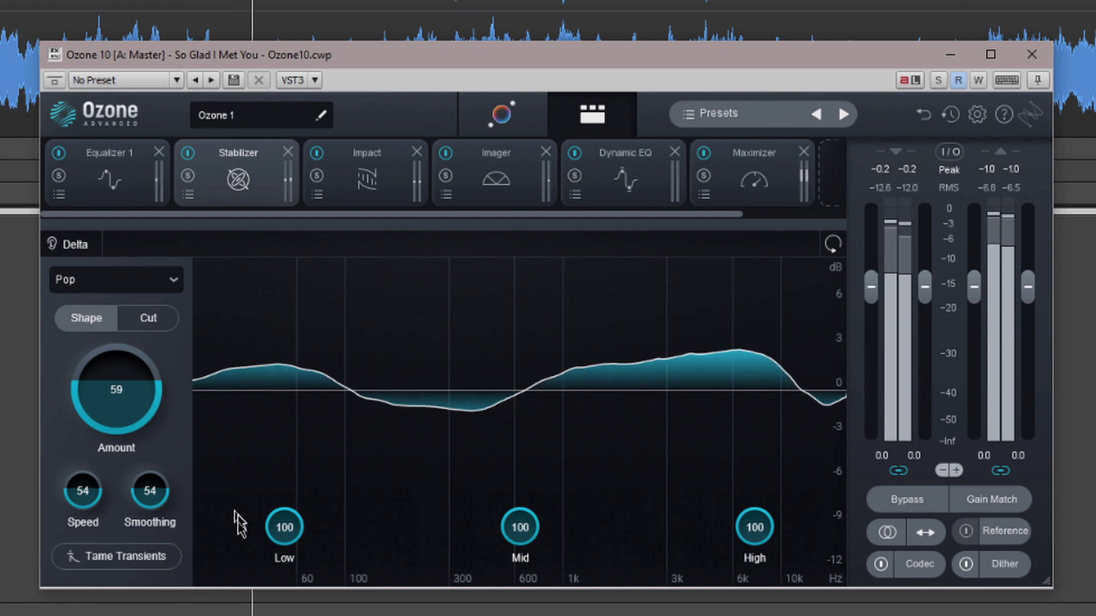
# Briefly lower the Low, Mid and High band amounts to audition them, ending at 100.
pyautogui.moveTo(291, 522); pyautogui.dragTo(320, 484)
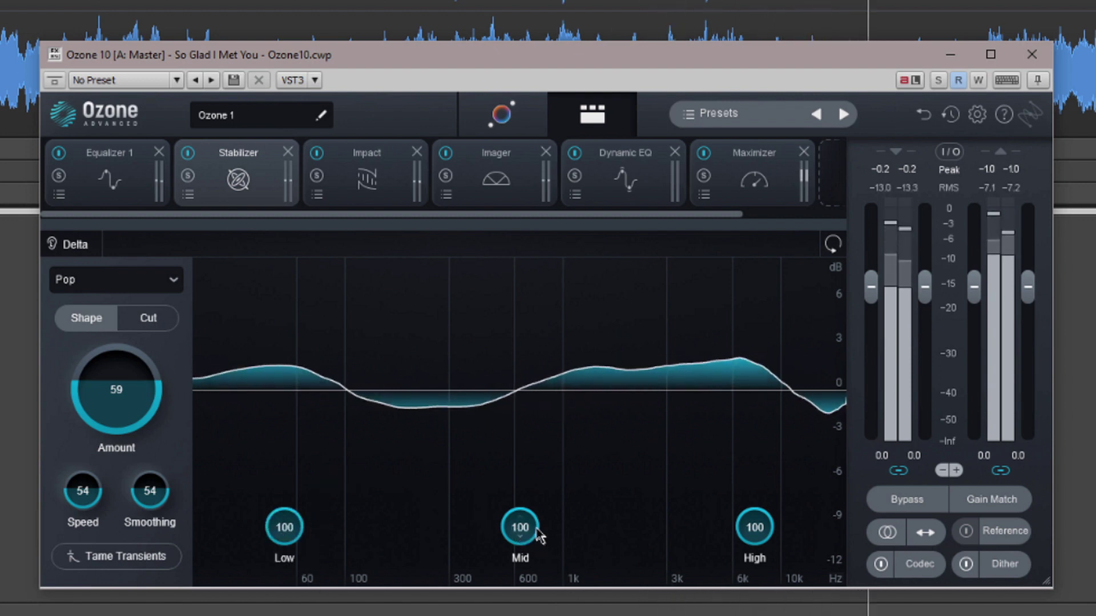
pyautogui.moveTo(538, 530)
pyautogui.mouseDown()
pyautogui.moveTo(542, 615)
pyautogui.moveTo(553, 516)
pyautogui.mouseUp()
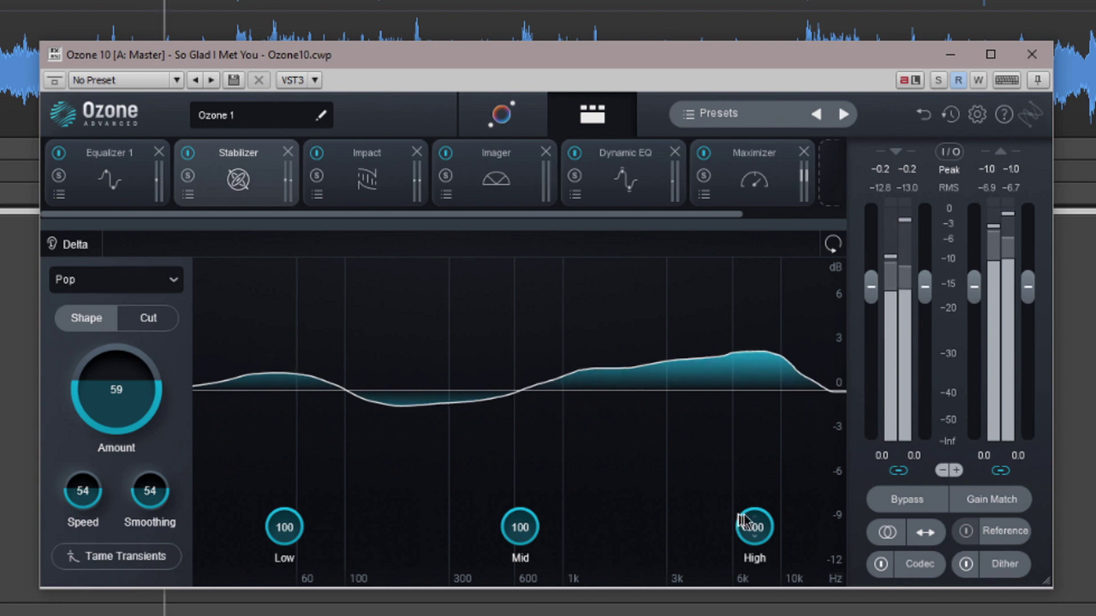
pyautogui.moveTo(765, 526); pyautogui.dragTo(765, 497)
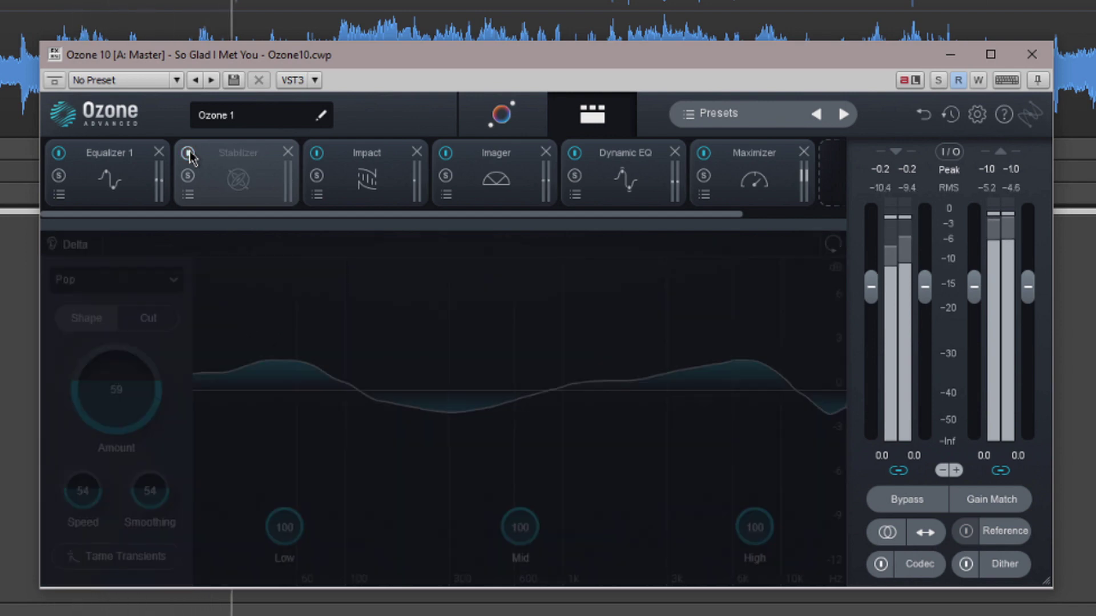
# Bypass the Stabilizer module to compare, then switch it back on.
pyautogui.click(187, 153)
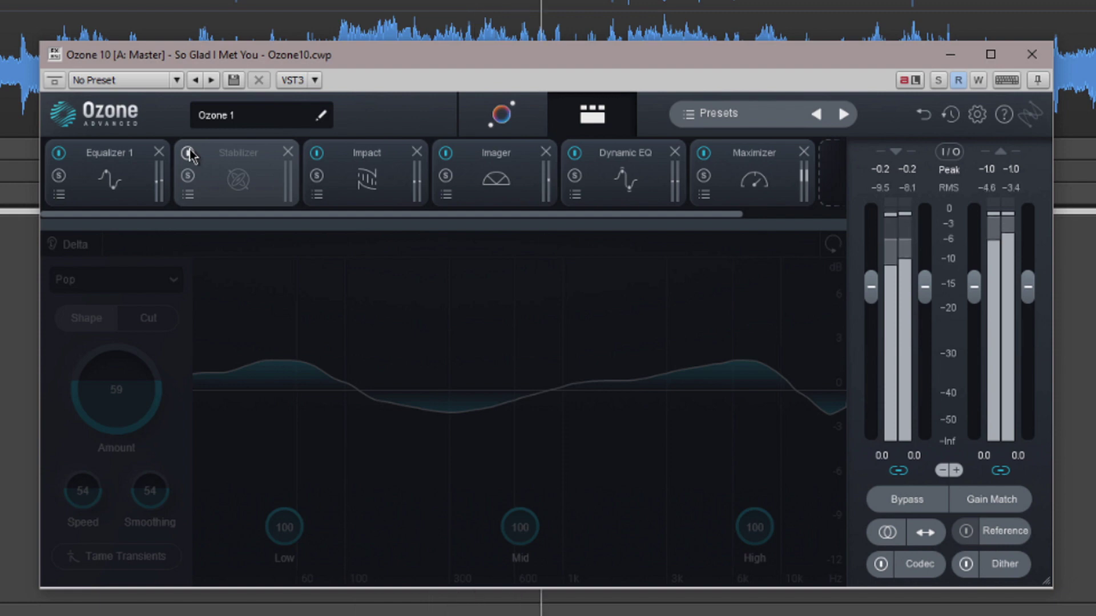
pyautogui.click(188, 152)
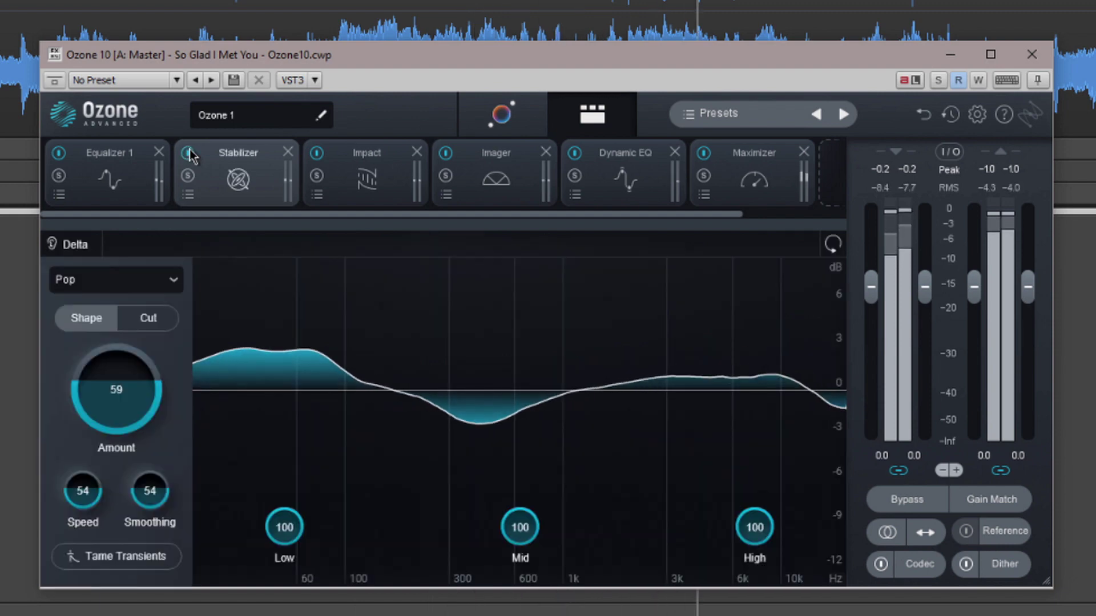